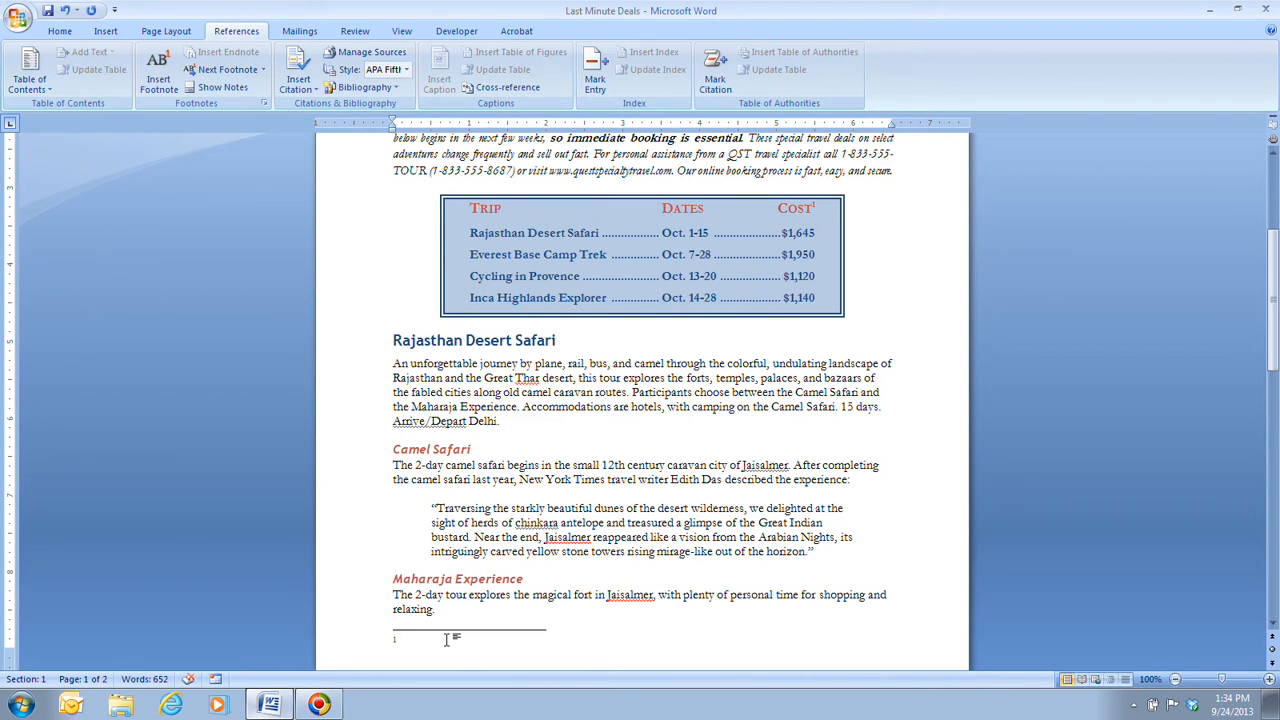
Step: Enter "International flights, travel insurance, visas, and taxes are not included in the tour price." as the Cost heading's footnote text
left_click(406, 650)
type("International flights, trav")
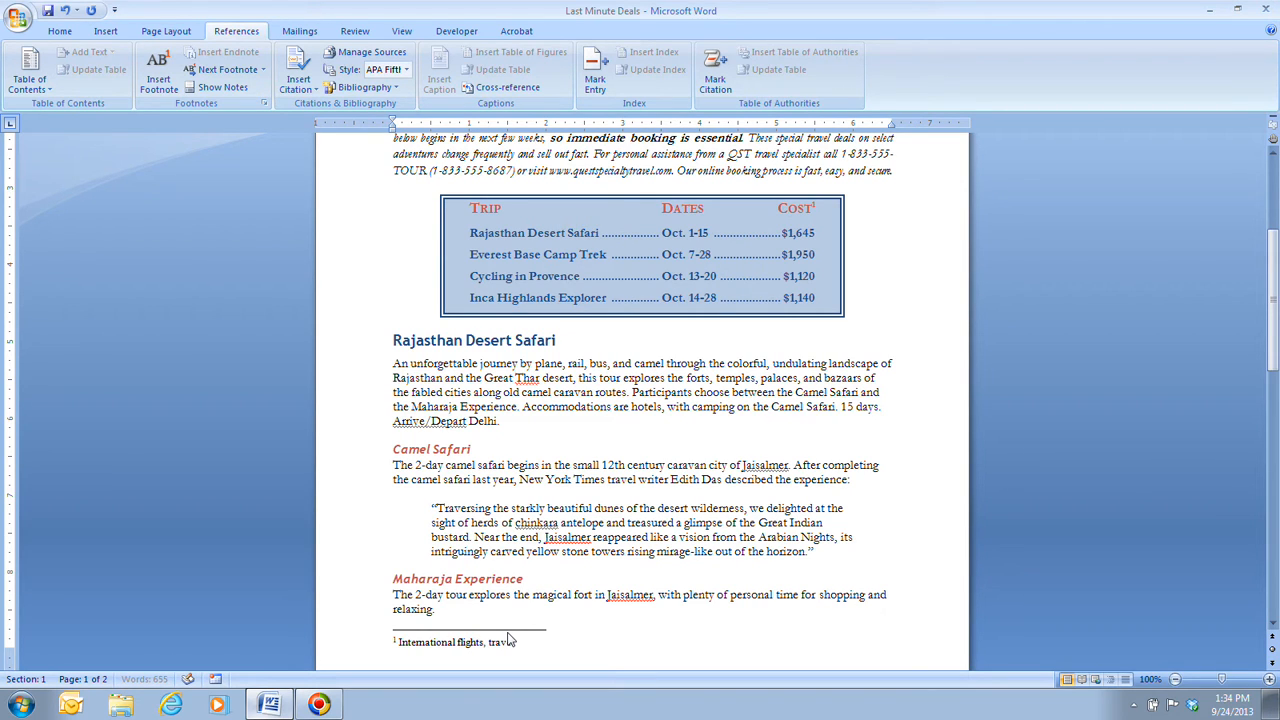
type("el insurance, visas, and taxes are not inc")
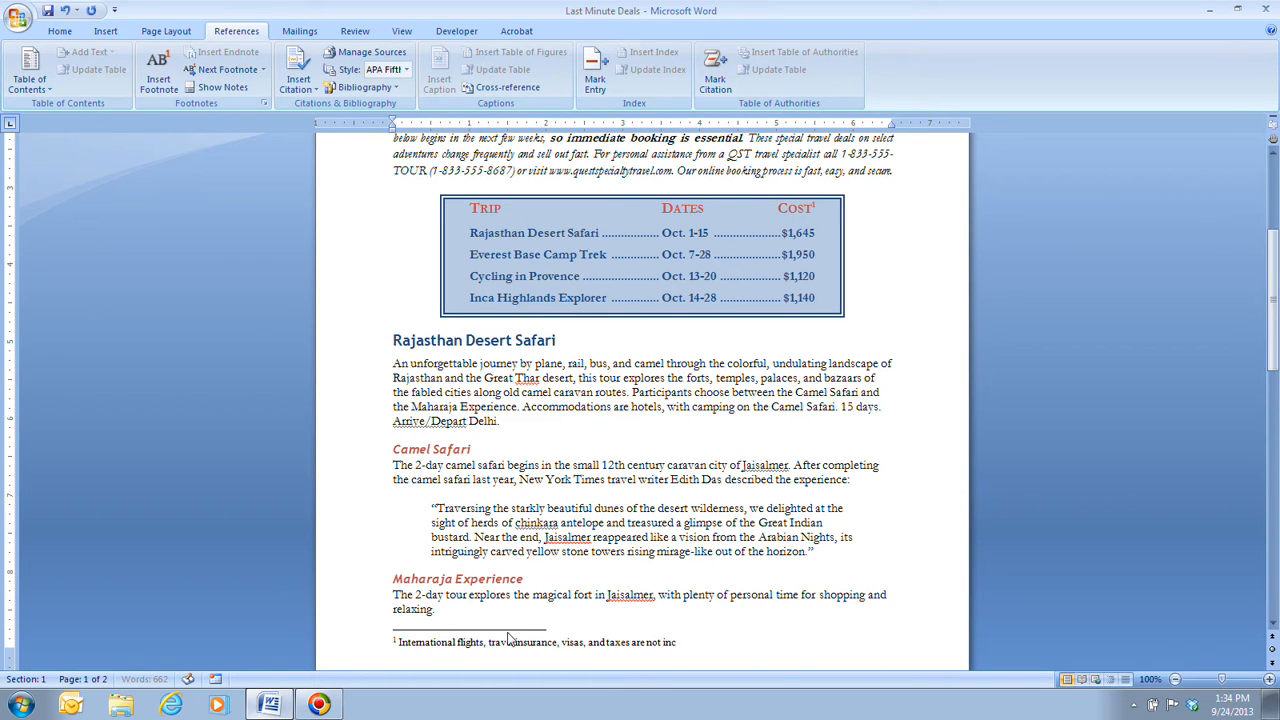
type("luded in the tour price.")
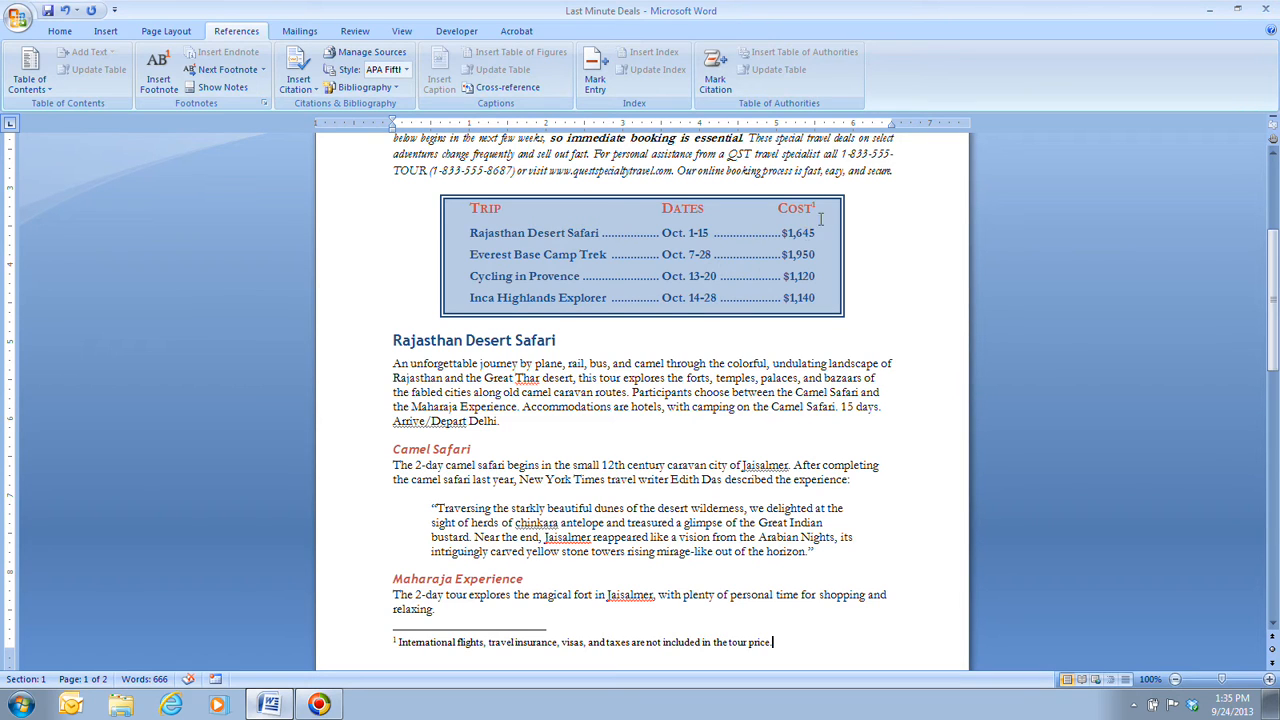
double_click(821, 217)
Step: Add a footnote reading "April 12, 2009" at the end of the Camel Safari quotation
scroll(506, 515, "down", 3)
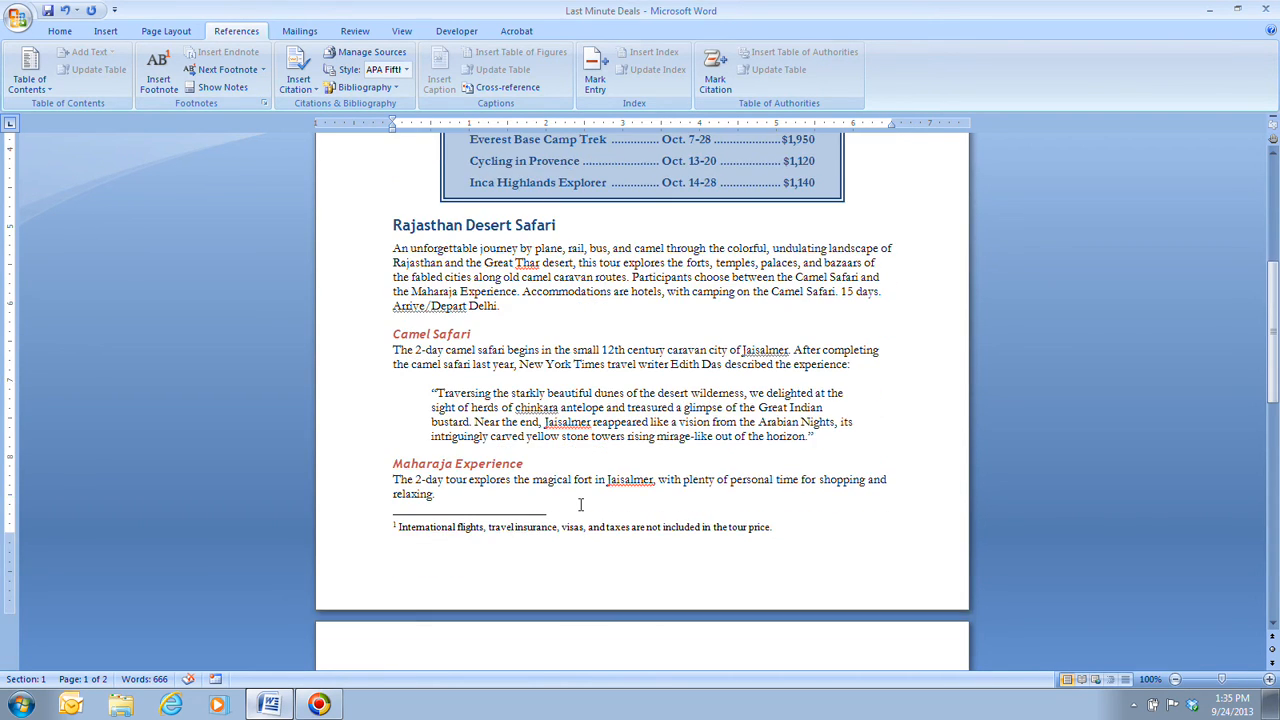
left_click(814, 437)
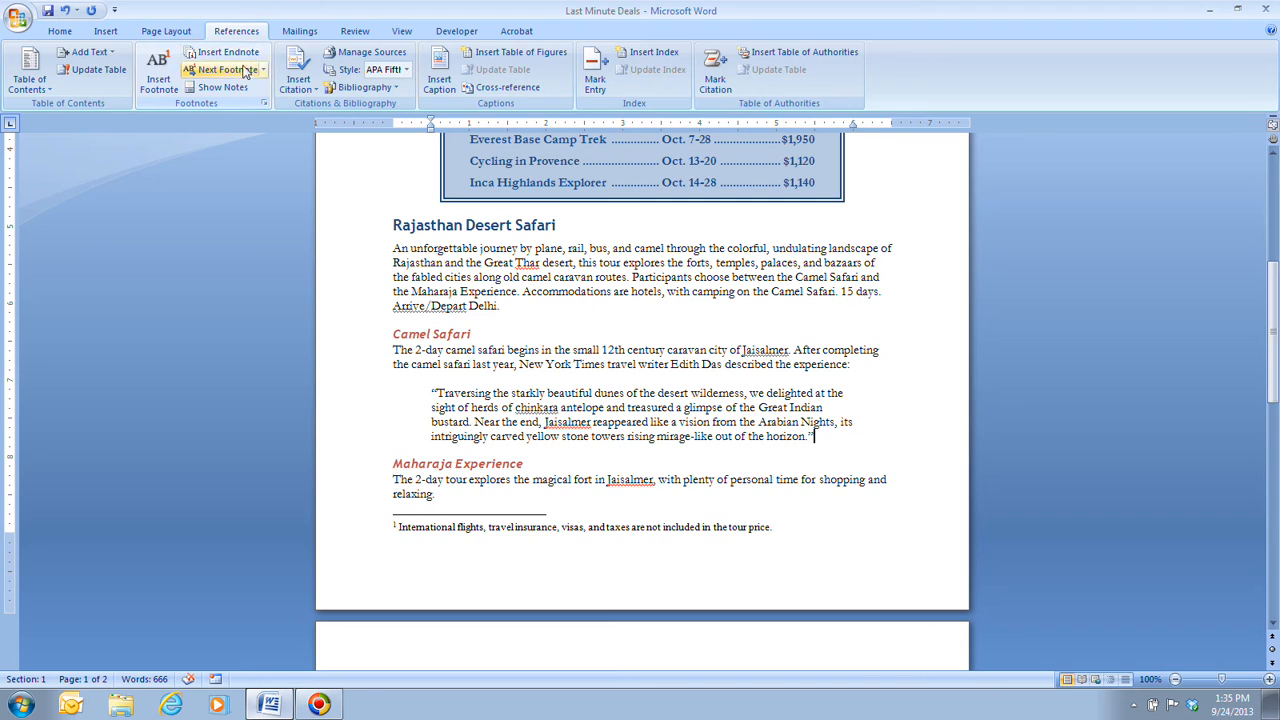
left_click(166, 80)
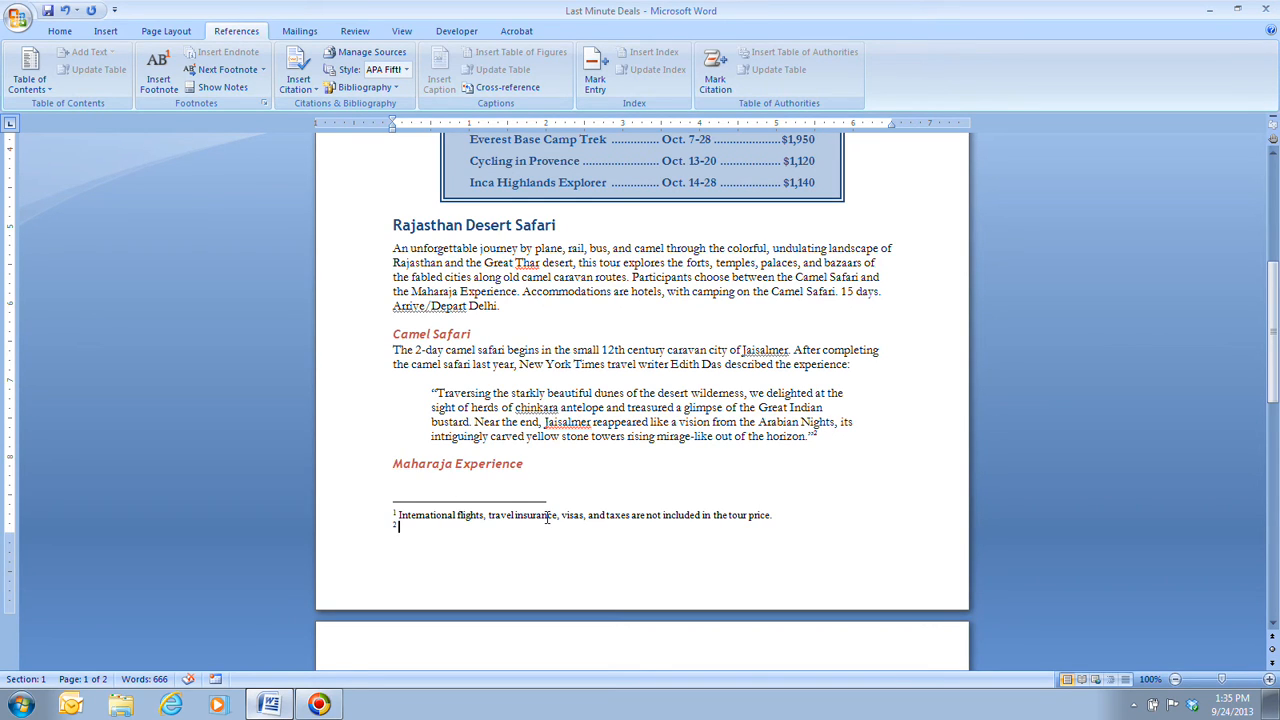
type("April 12, 2009")
Step: Add a footnote after the vaccination bullet reading "Vaccination requirements are subject to change and should be confirmed before departure."
scroll(652, 519, "down", 8)
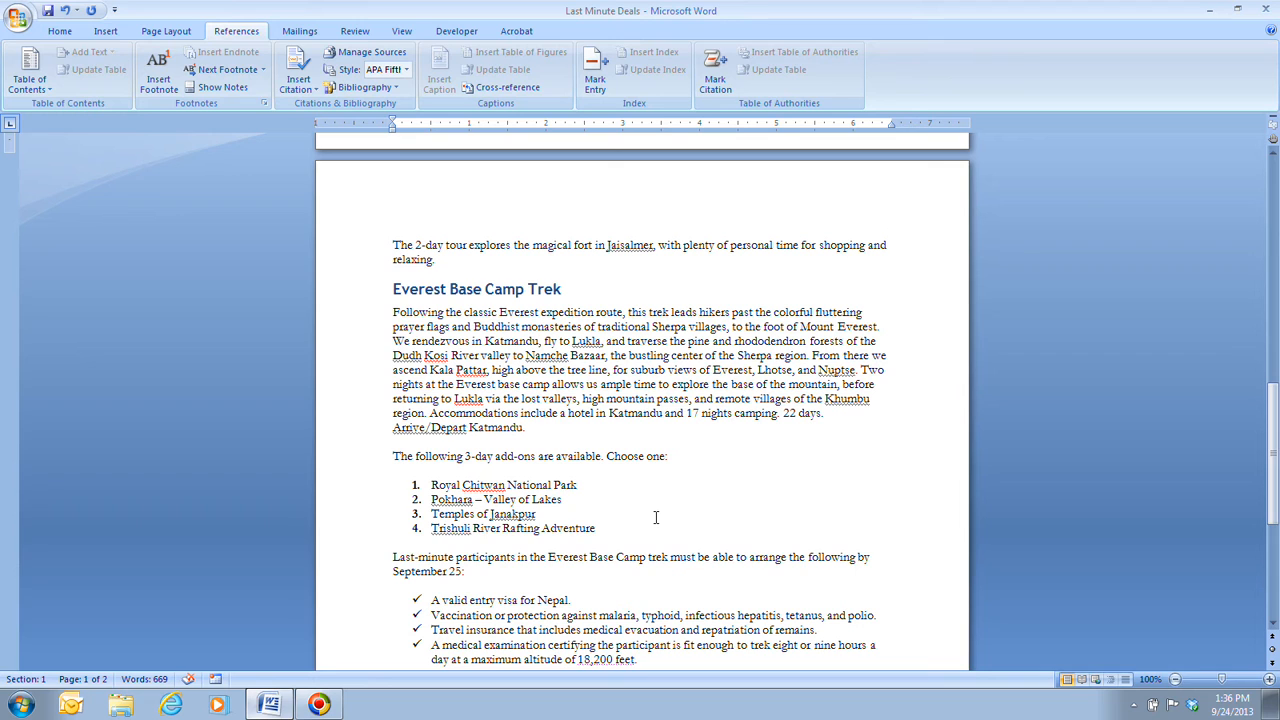
scroll(656, 517, "down", 1)
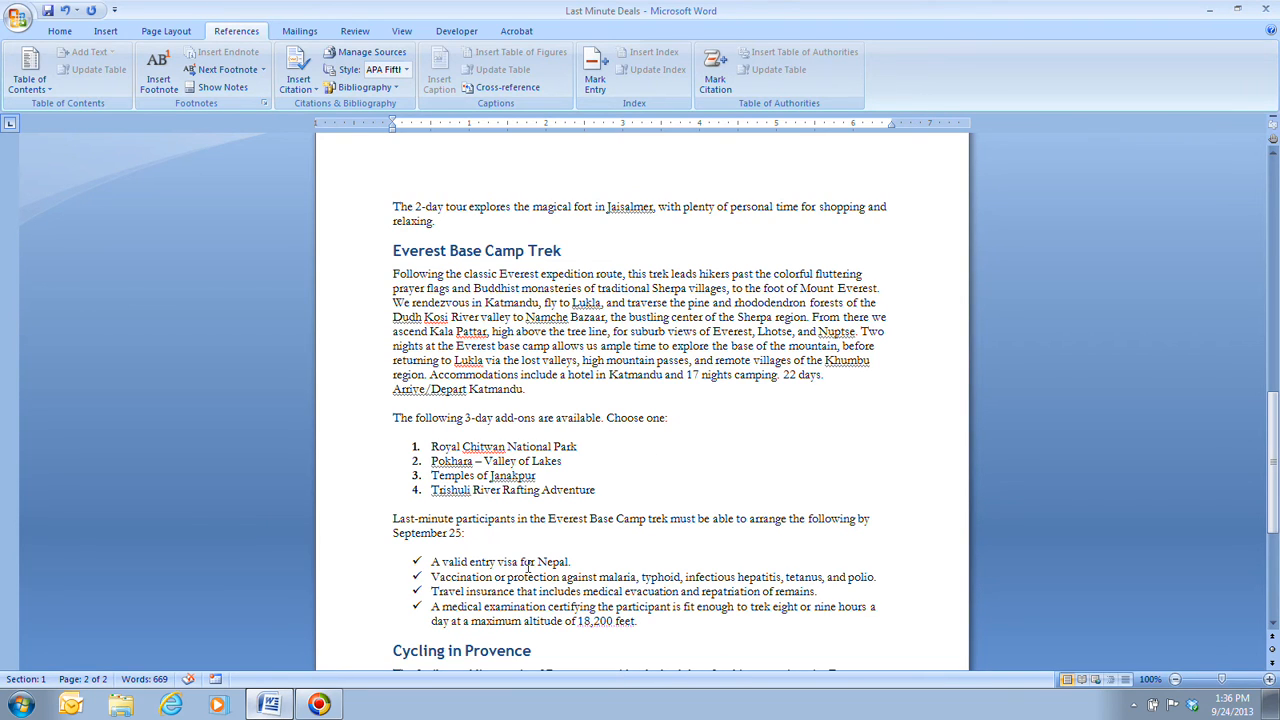
left_click(880, 577)
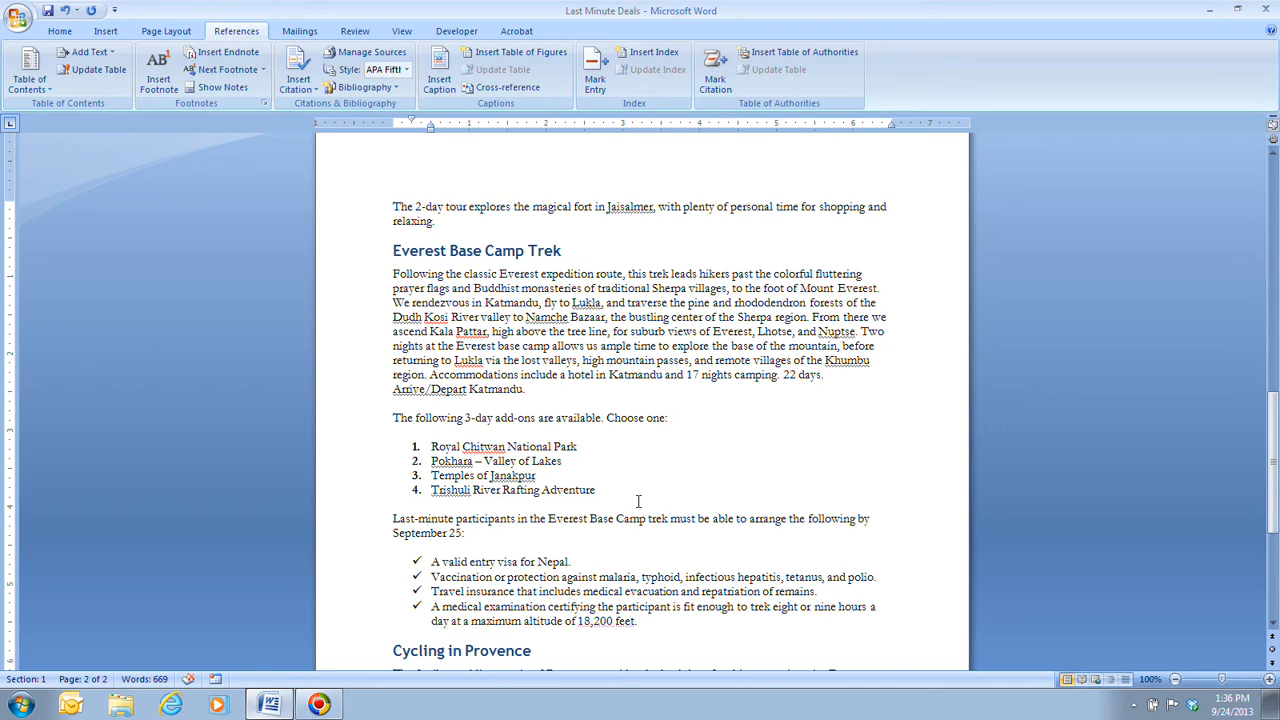
left_click(158, 78)
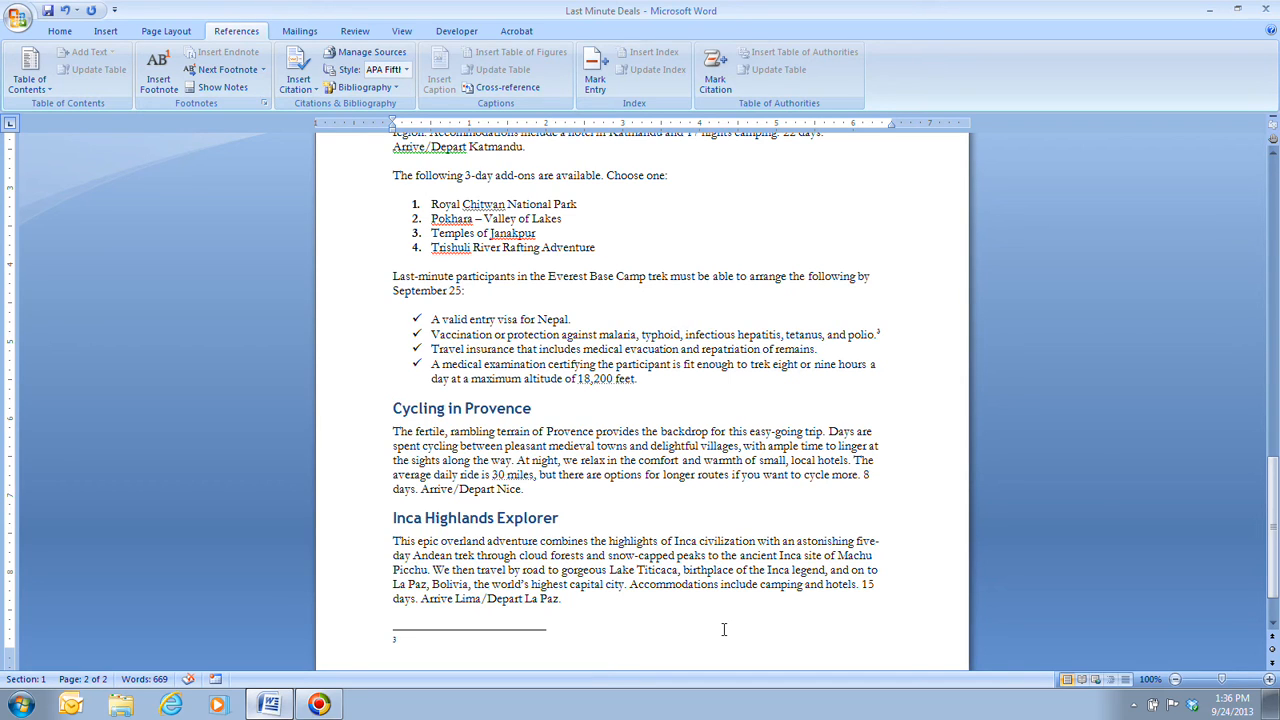
type("Vaccination requirements are subject to cha")
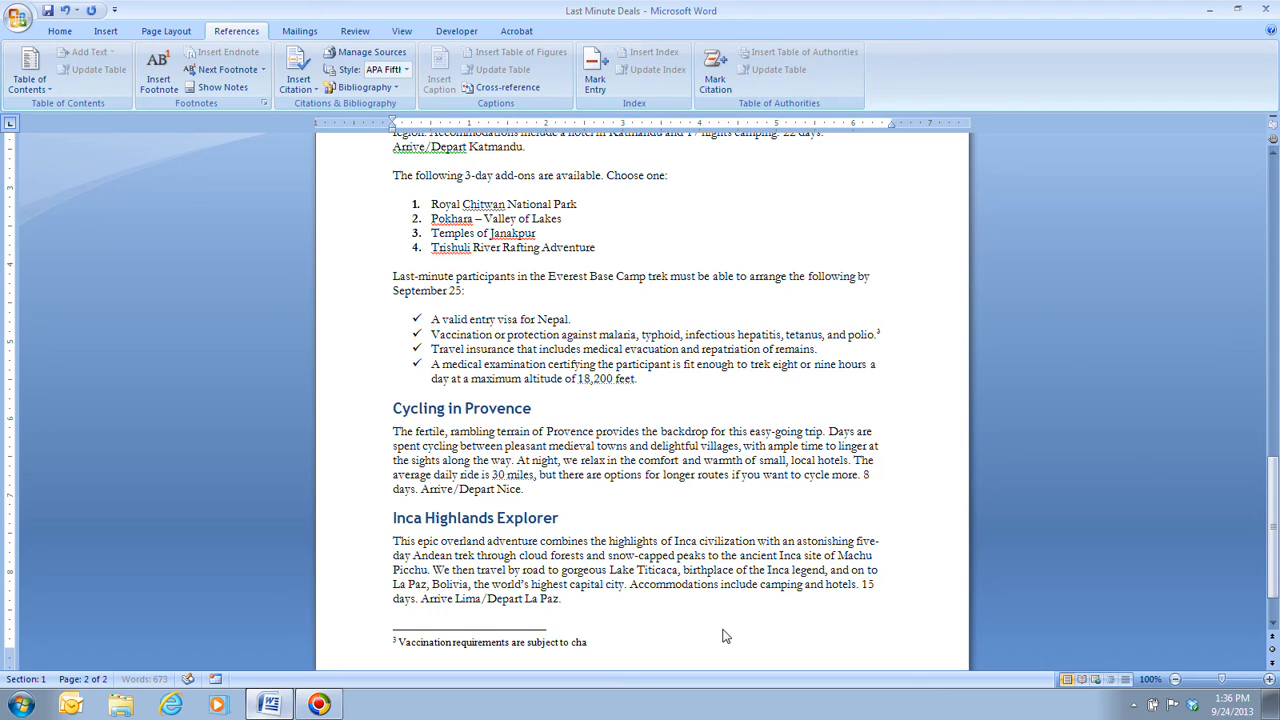
type("nge and should be confirmed before departure.")
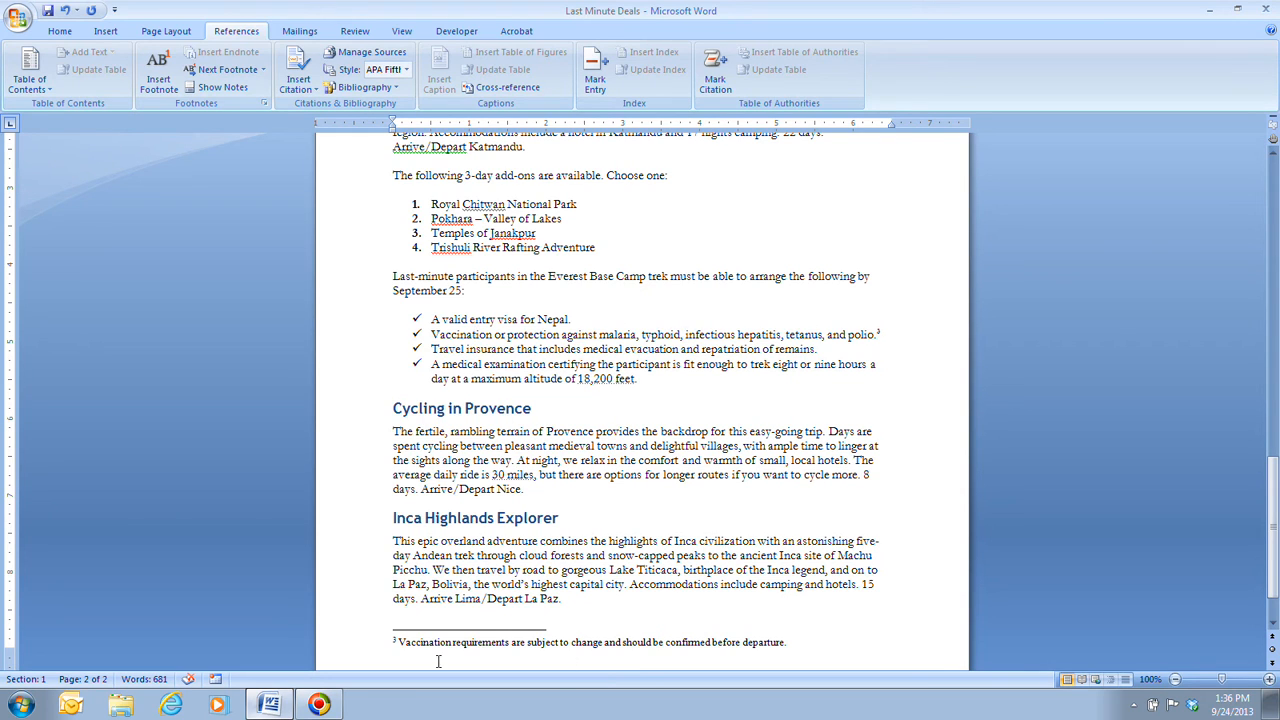
Step: Review the document's footnote and endnote location and numbering settings
left_click(787, 644)
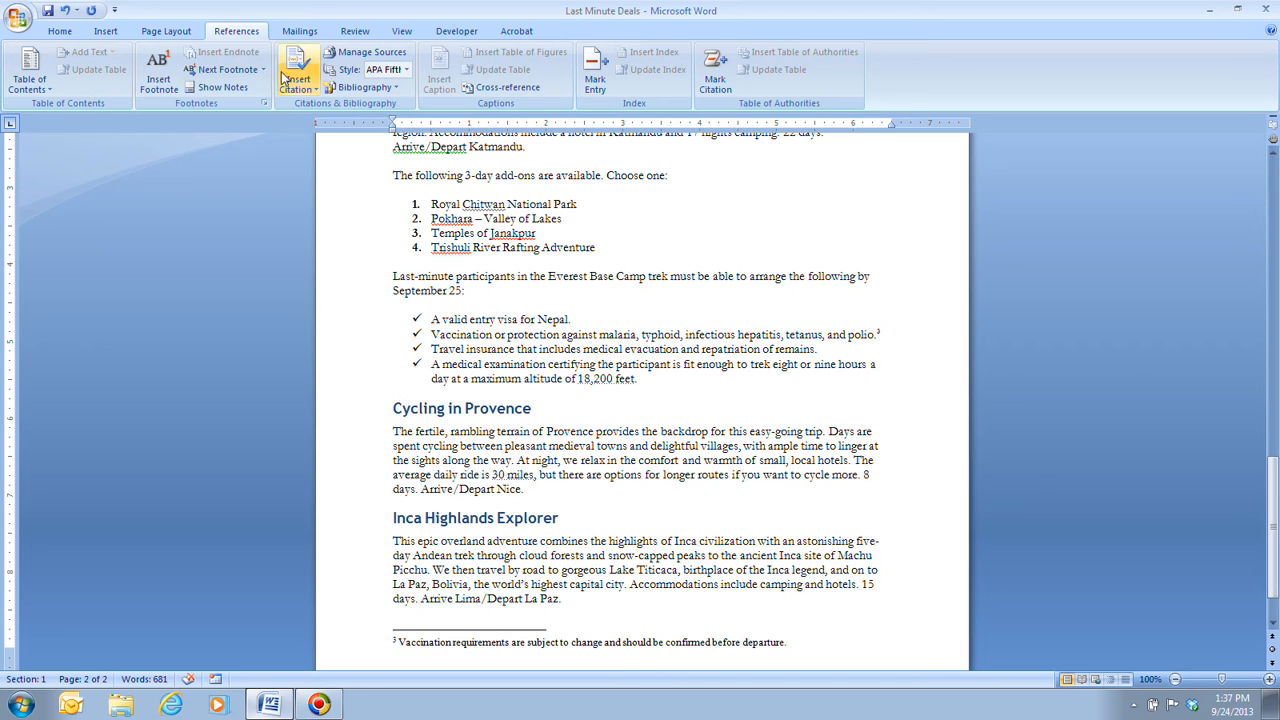
left_click(264, 104)
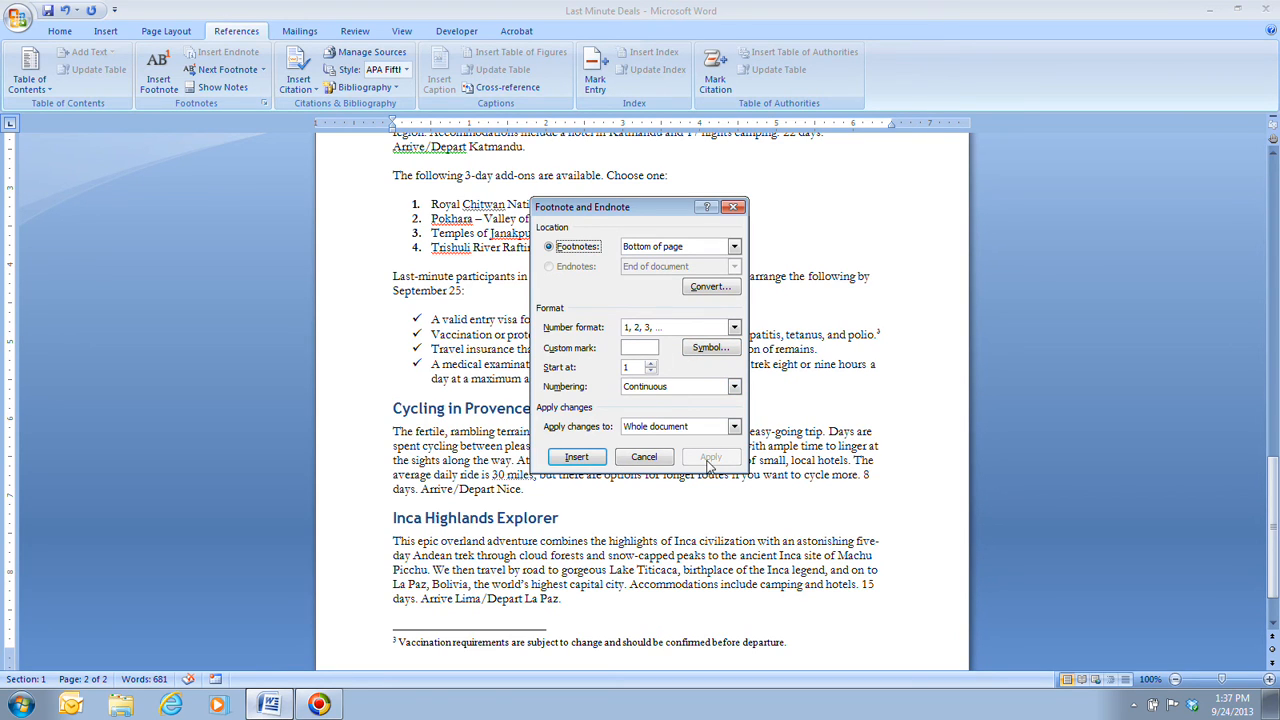
left_click(658, 457)
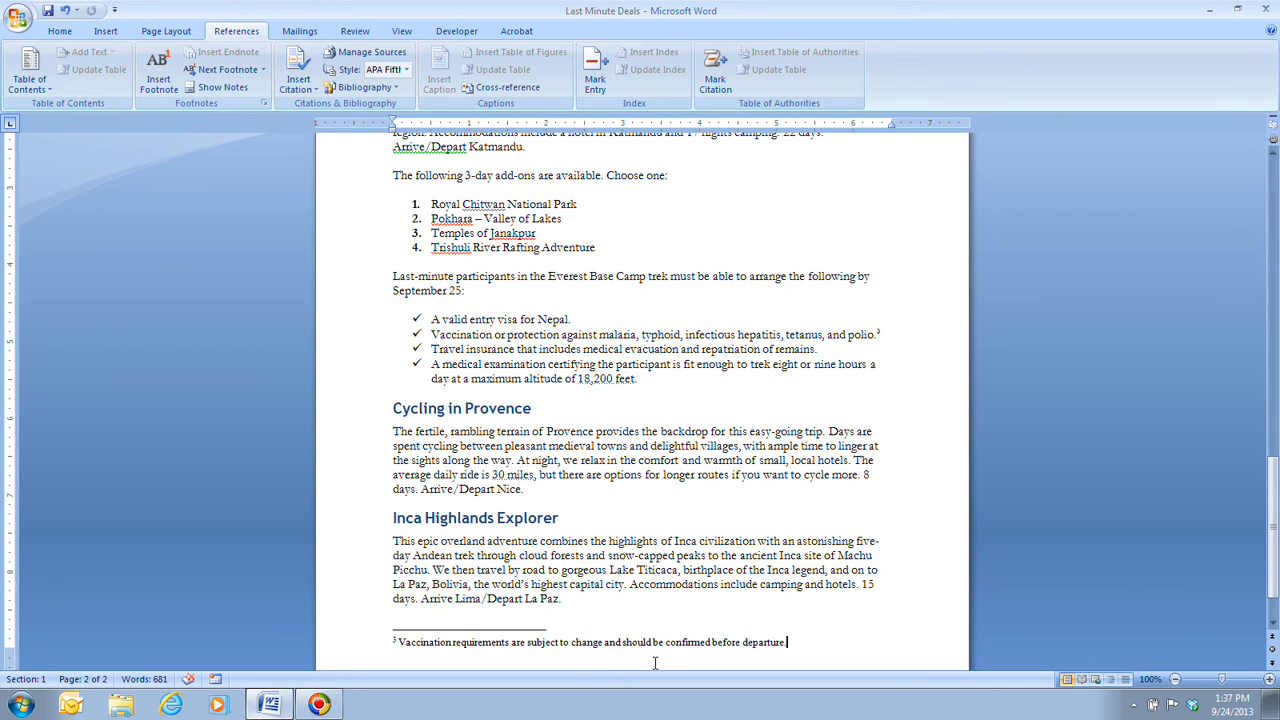
Step: Add a footnote to the Everest Base Camp Trek heading: "Due to altitude, terrain, and distance walked, this trek is for strong mountin walkers only."
scroll(655, 663, "up", 5)
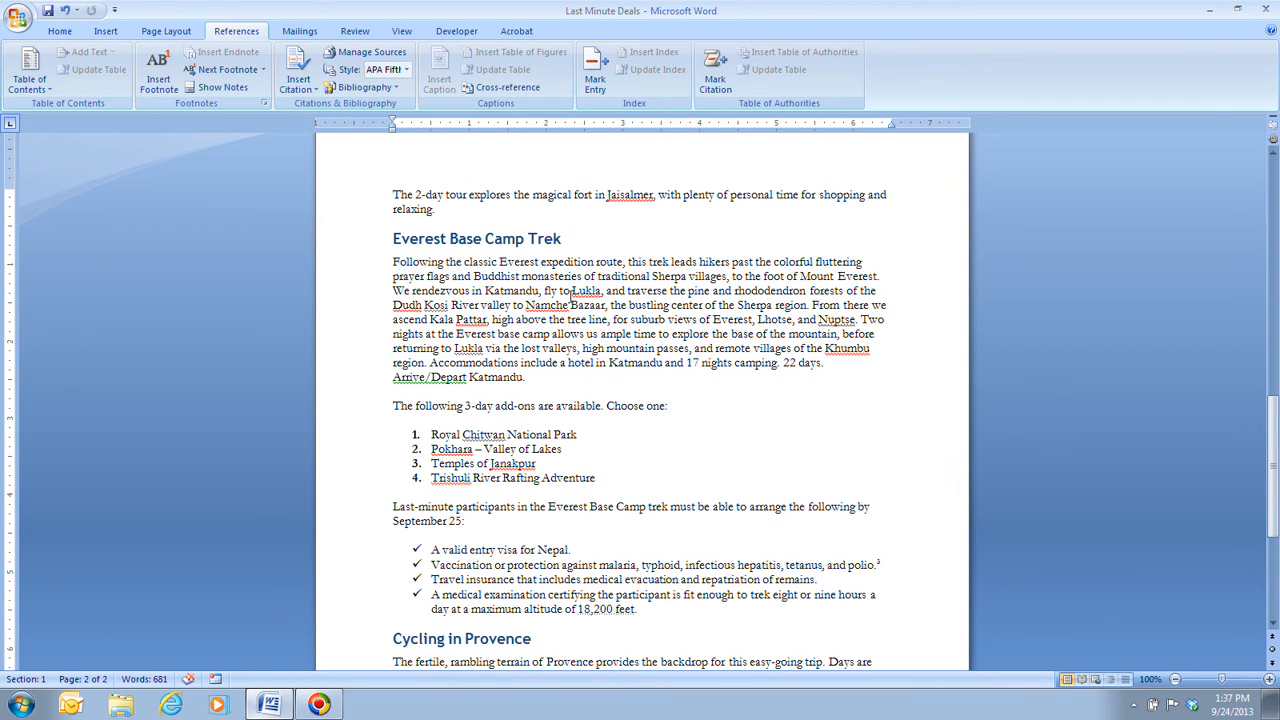
left_click(566, 238)
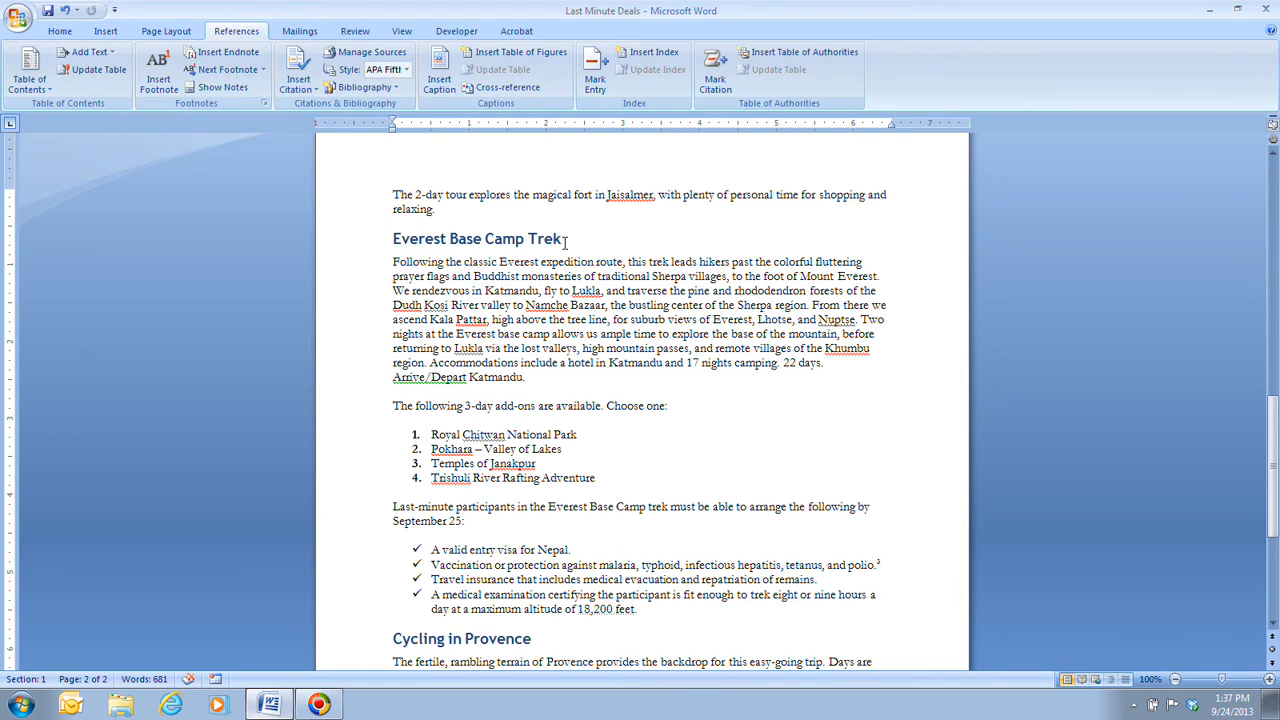
left_click(162, 76)
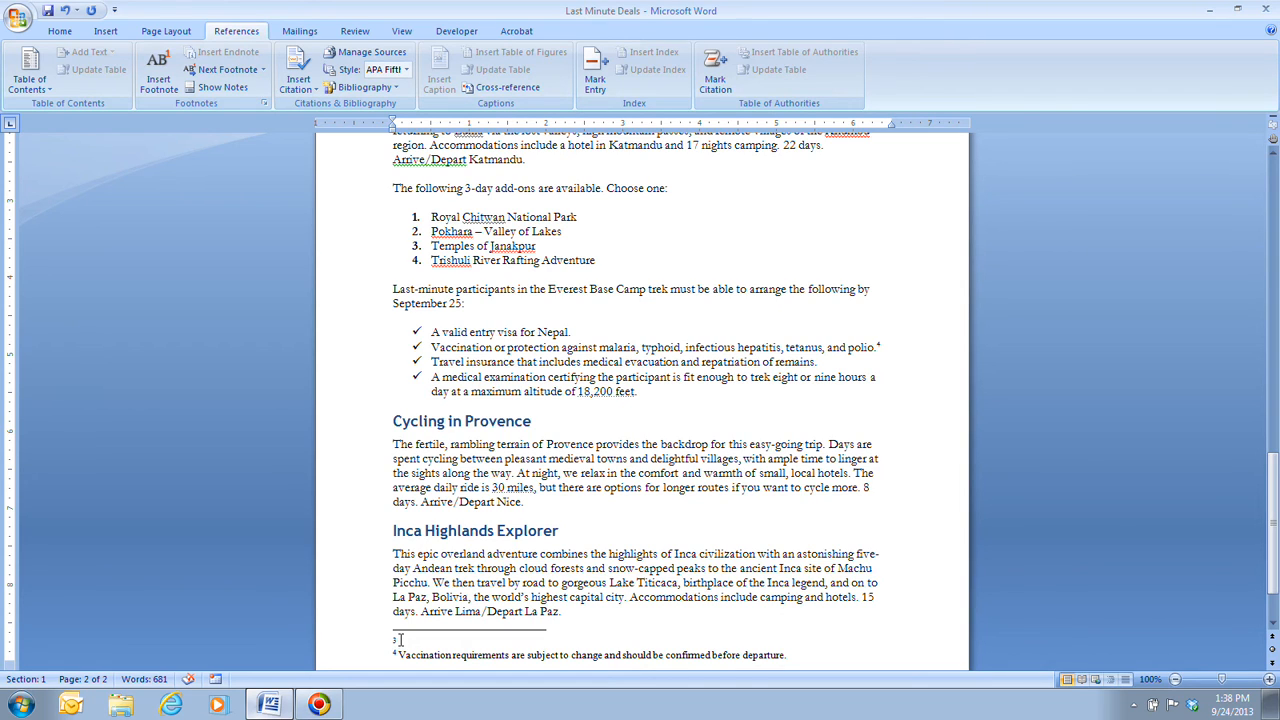
type("Due to altitude, terra")
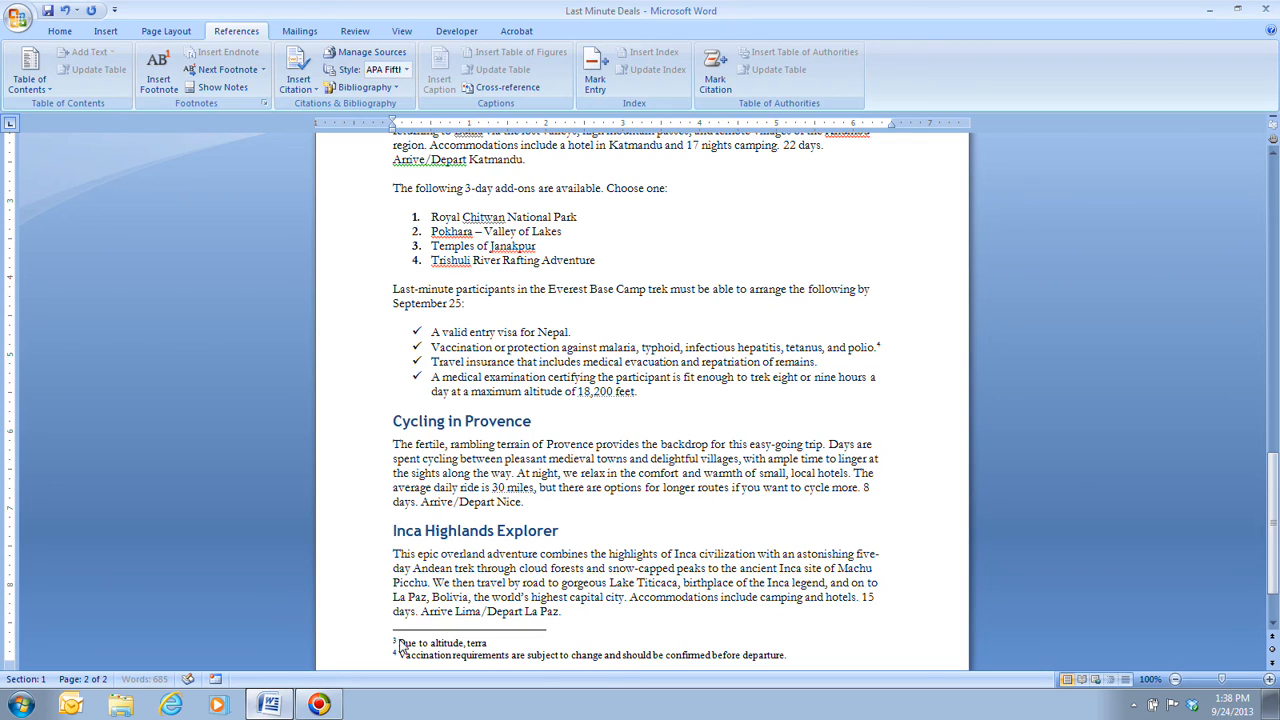
type("in, and distance walked, this trek is  for strong mountin walkers only")
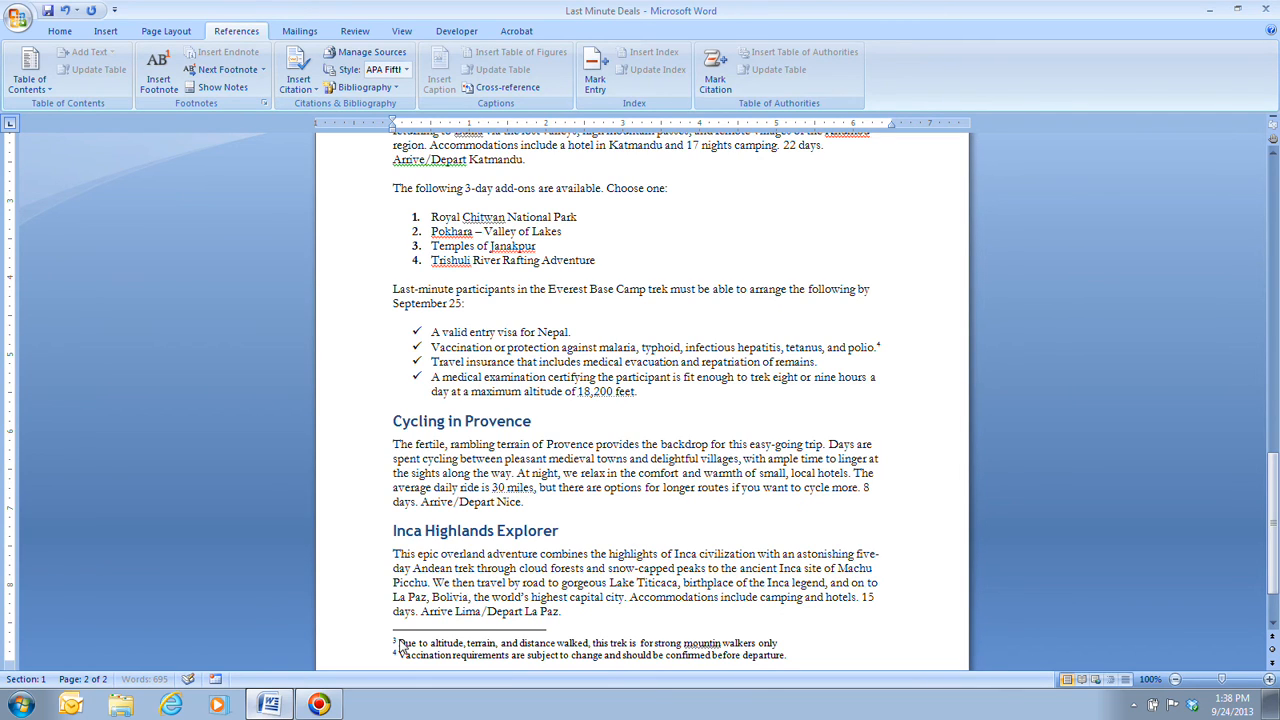
type(".")
Step: Correct the misspelled "mountin" to "mountain" in the Everest Base Camp Trek footnote
key("Left")
key("Left")
key("Left")
key("Left")
key("Left")
key("Left")
key("Left")
key("Left")
key("Left")
key("Left")
key("Left")
key("Left")
key("Left")
key("Left")
key("Left")
key("Left")
type("a")
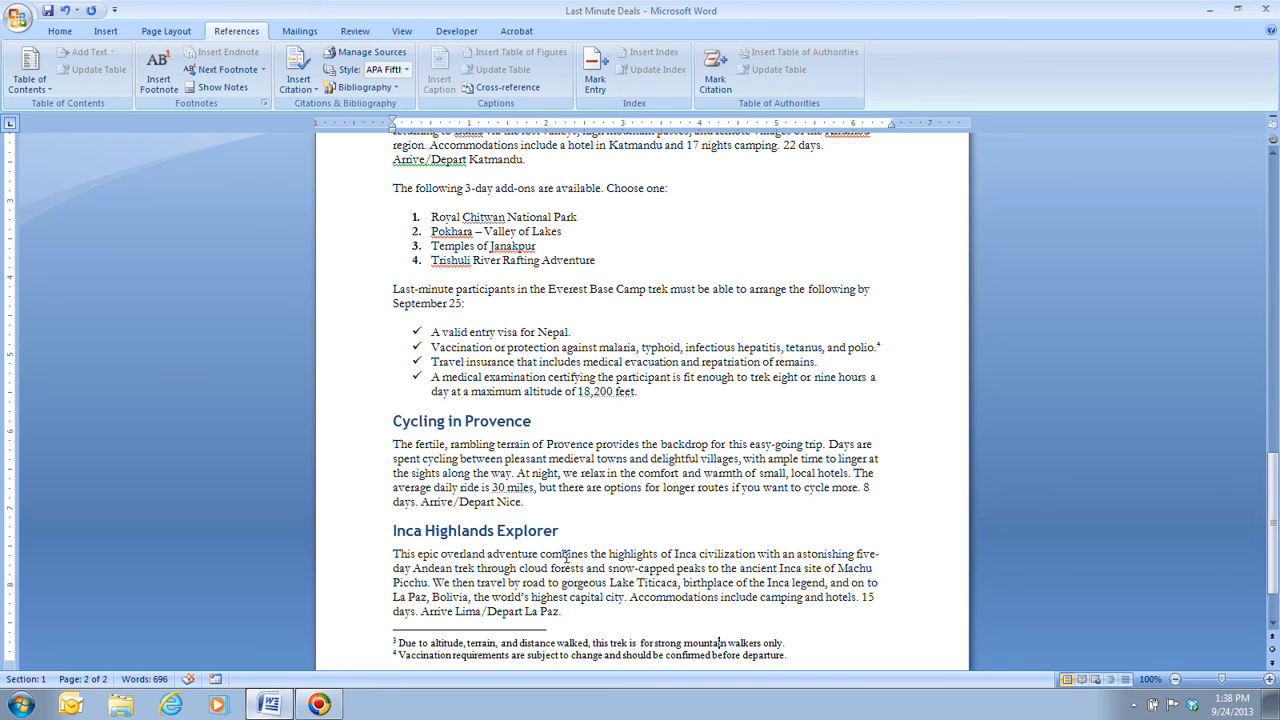
Step: Step through the footnotes from the document's start and delete the one after the Camel Safari quotation
key("ctrl+Home")
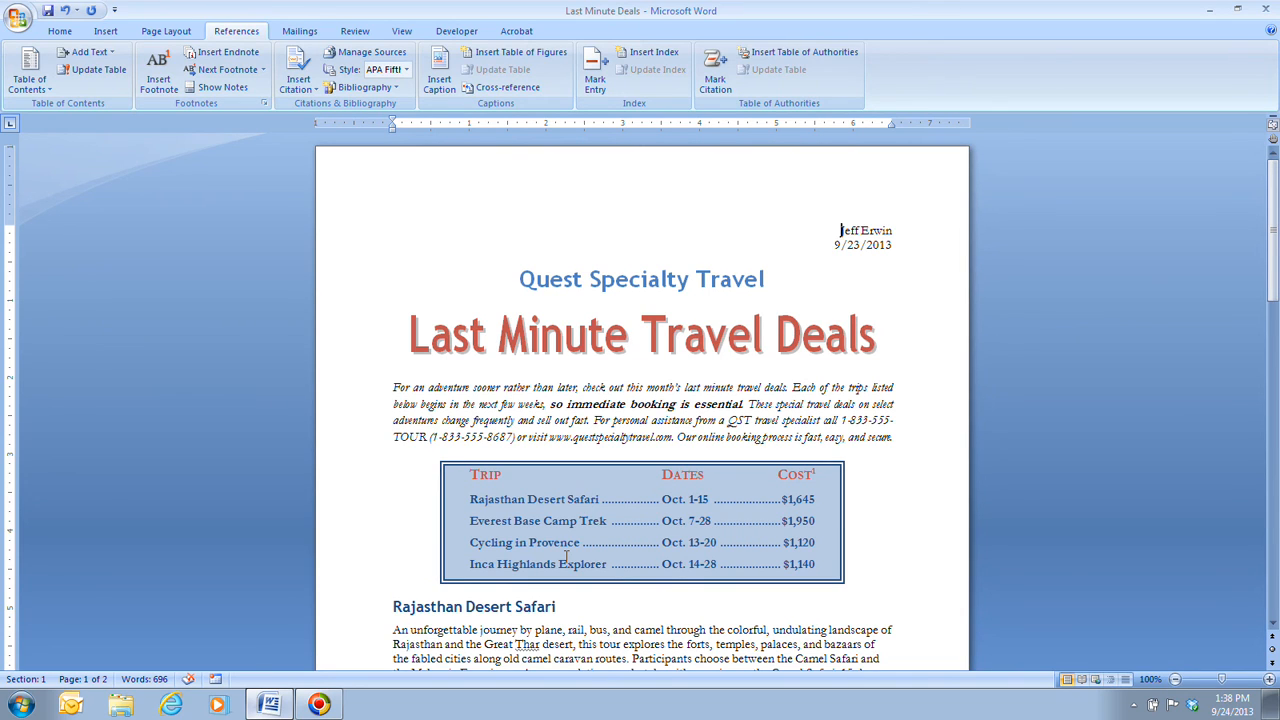
left_click(229, 70)
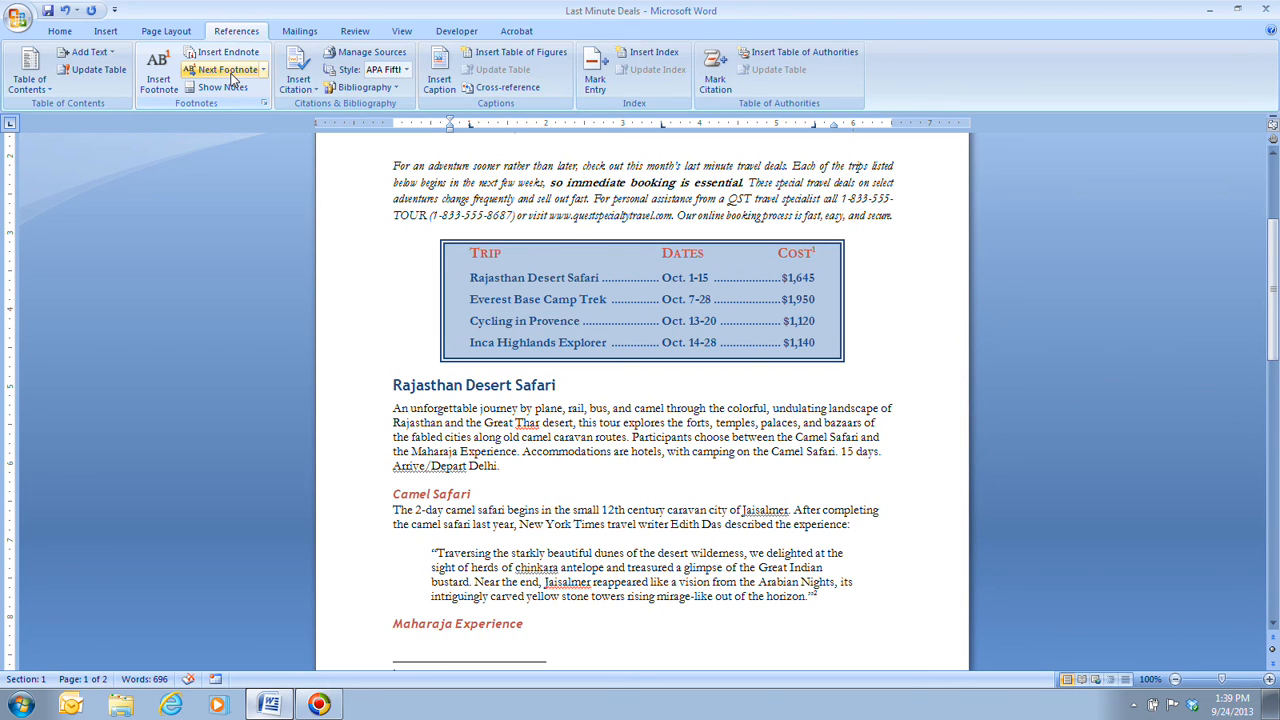
left_click(231, 77)
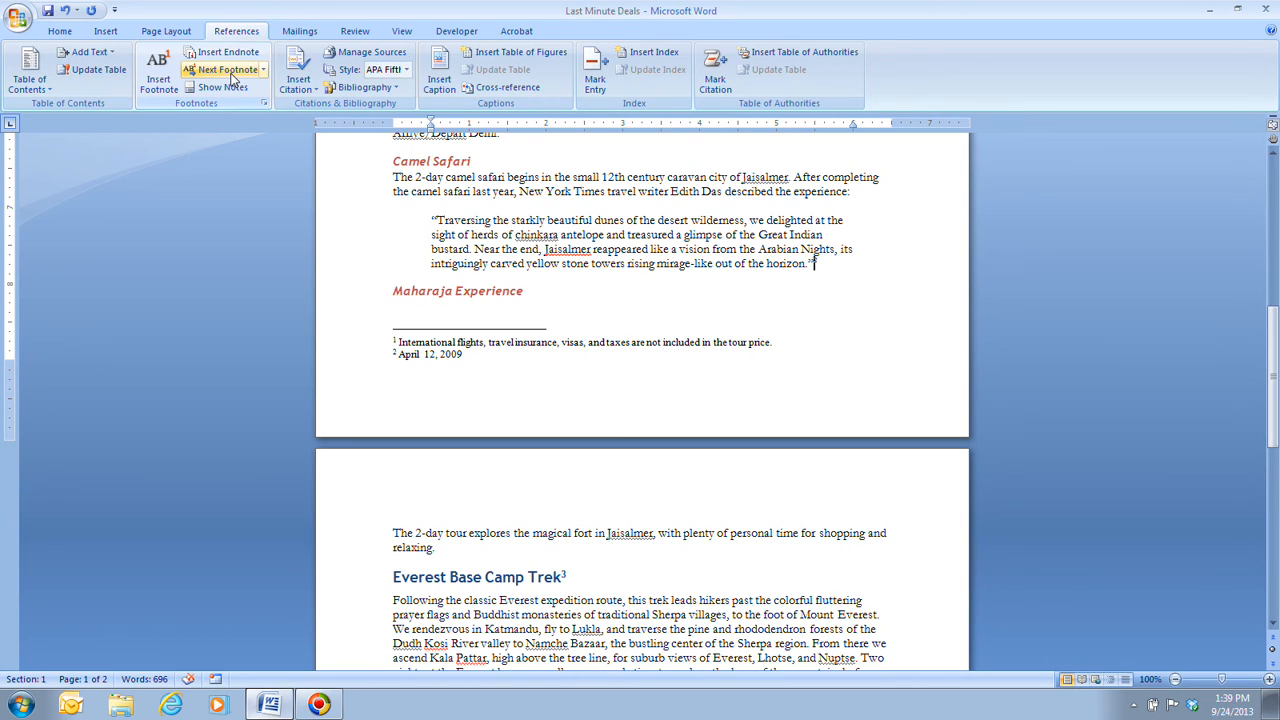
key("shift+Left")
key("Delete")
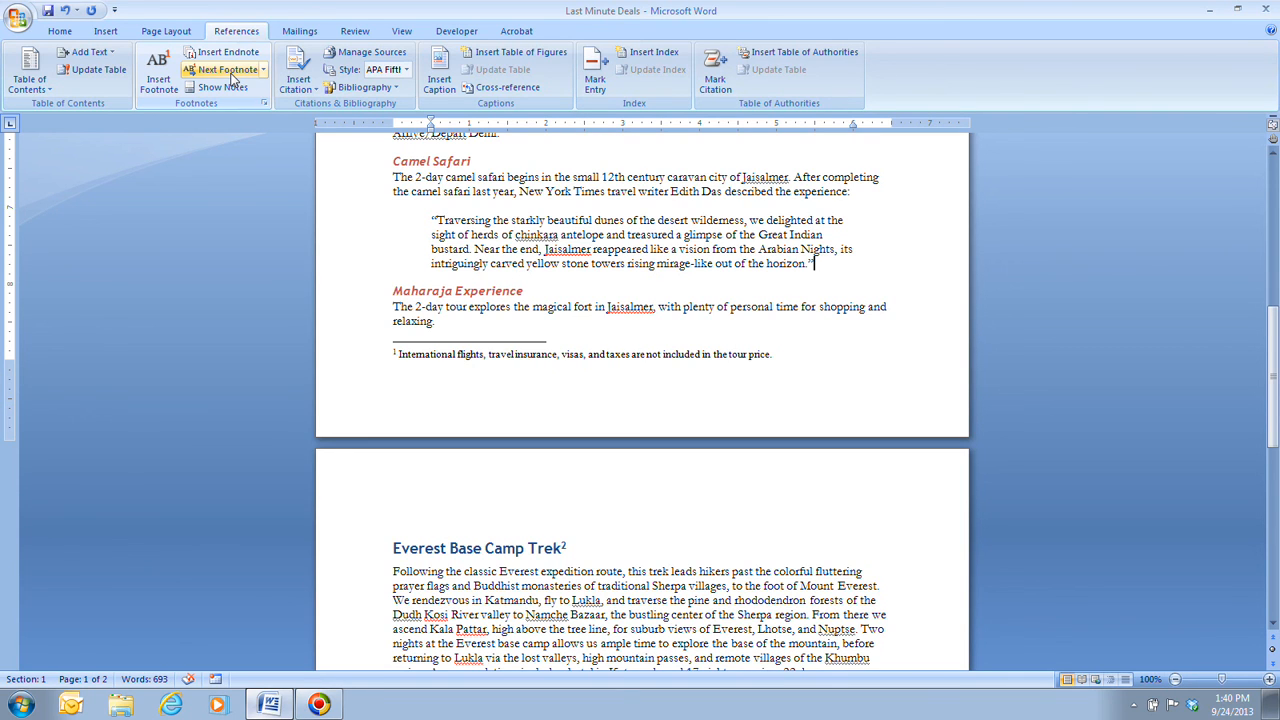
Step: Check the numbering of the remaining footnotes on page 2 and return to the document's start
scroll(232, 78, "down", 5)
scroll(303, 206, "down", 7)
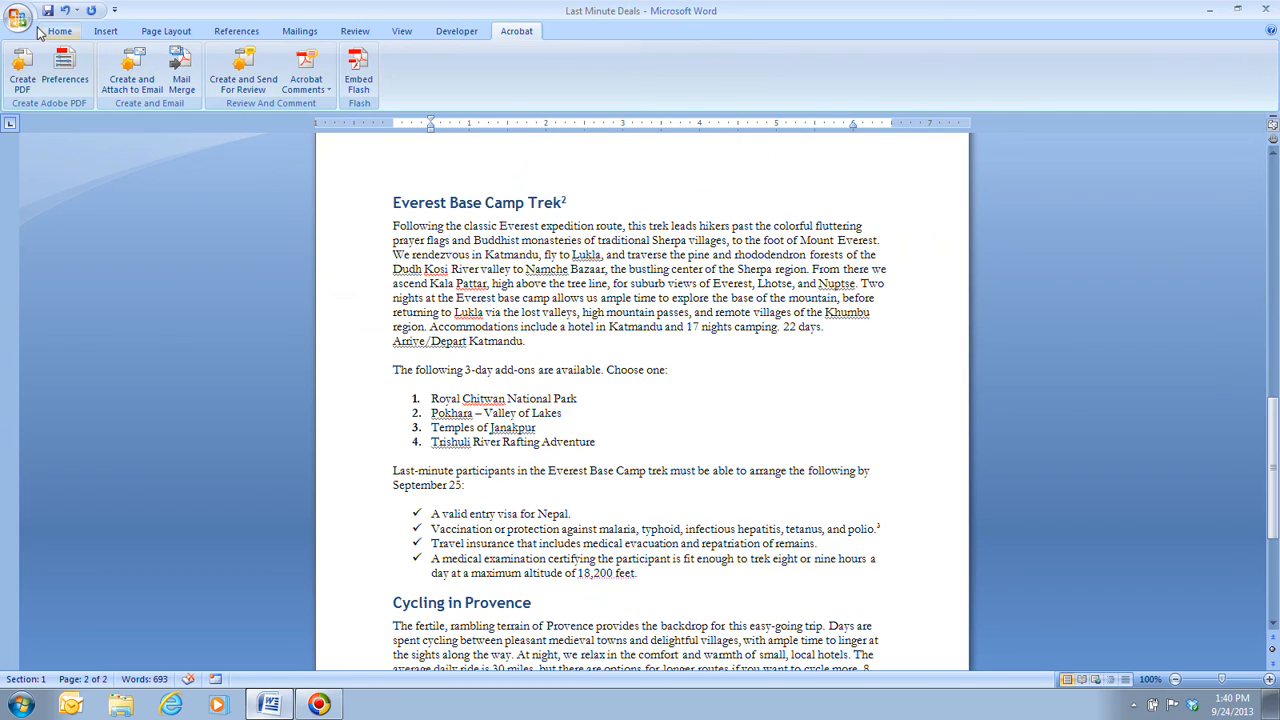
left_click(55, 31)
scroll(502, 425, "down", 10)
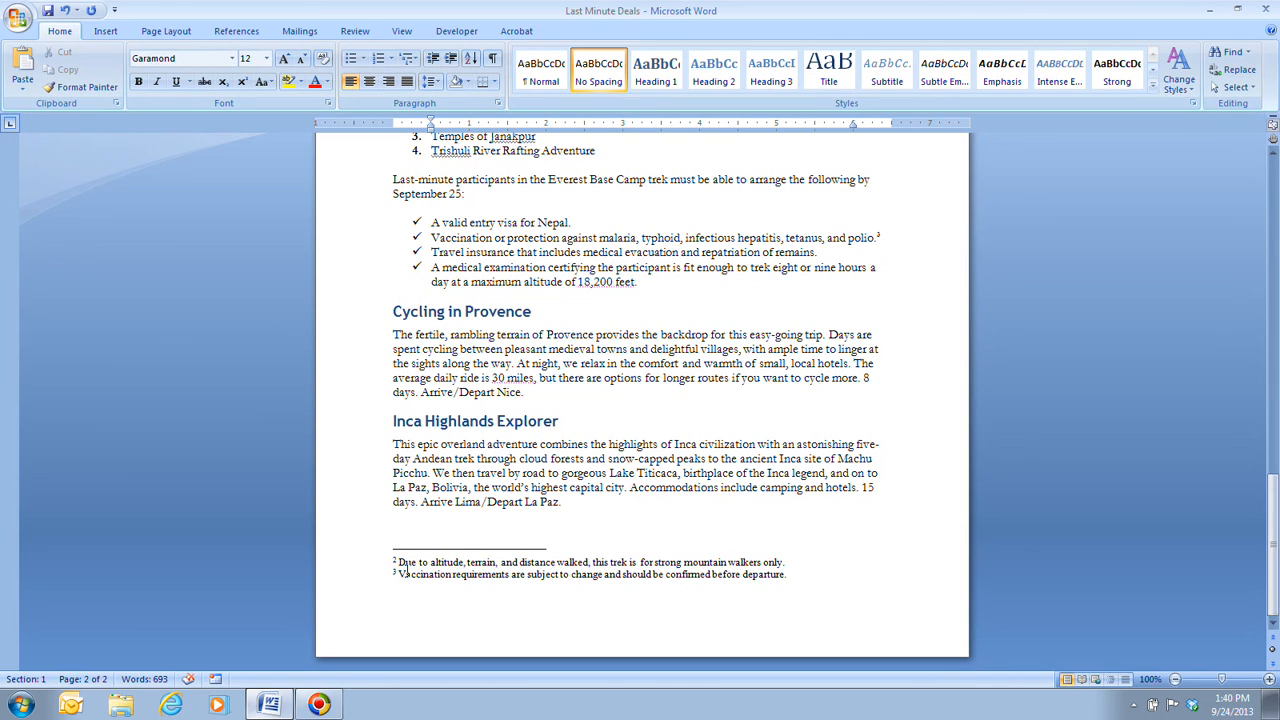
key("ctrl+Home")
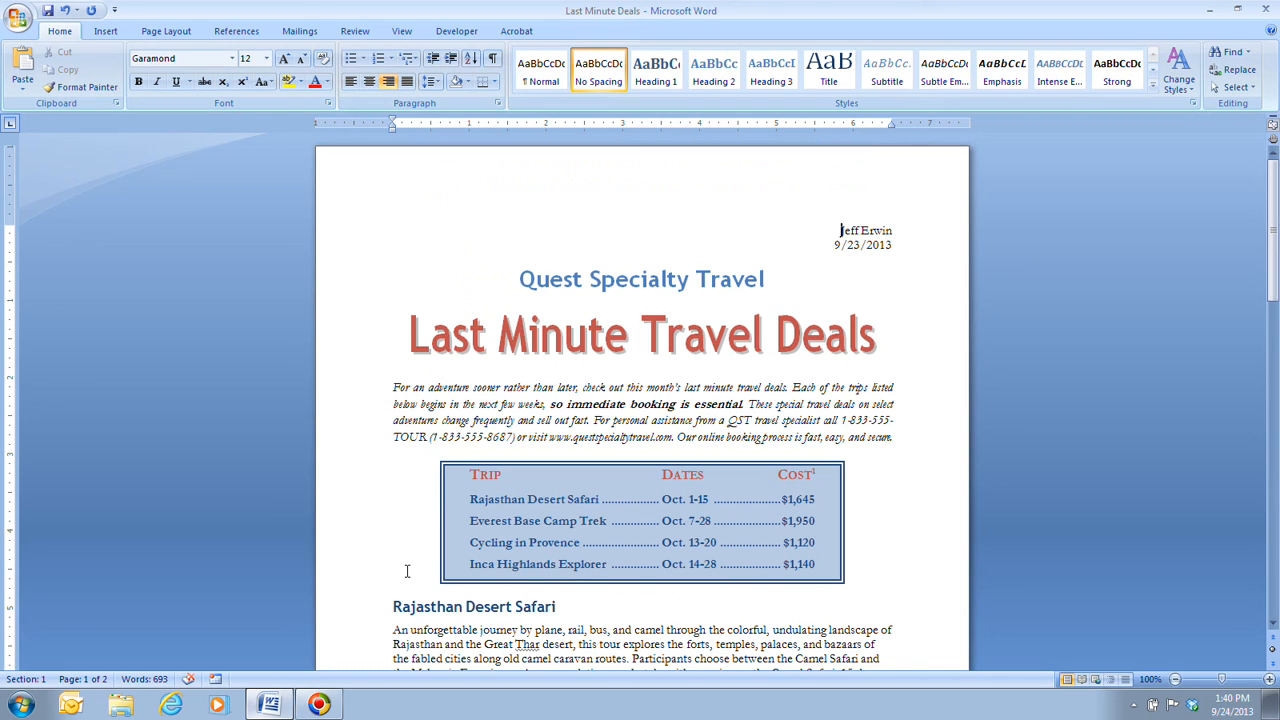